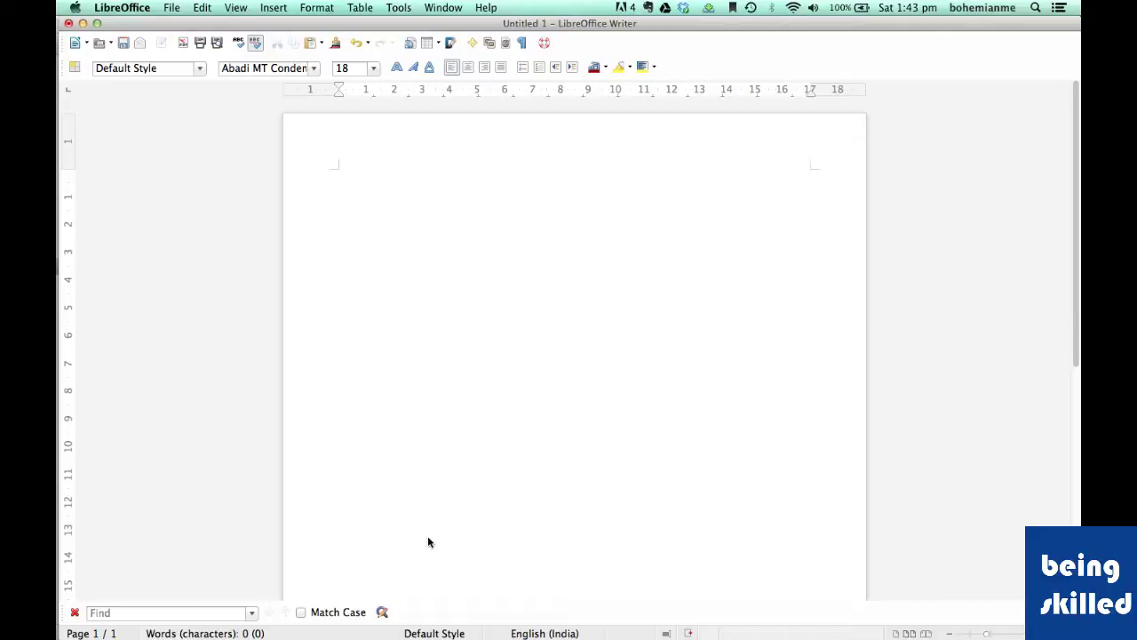
Insert a table named BeingSkilled with 4 columns, 10 rows and a heading row
left_click(429, 44)
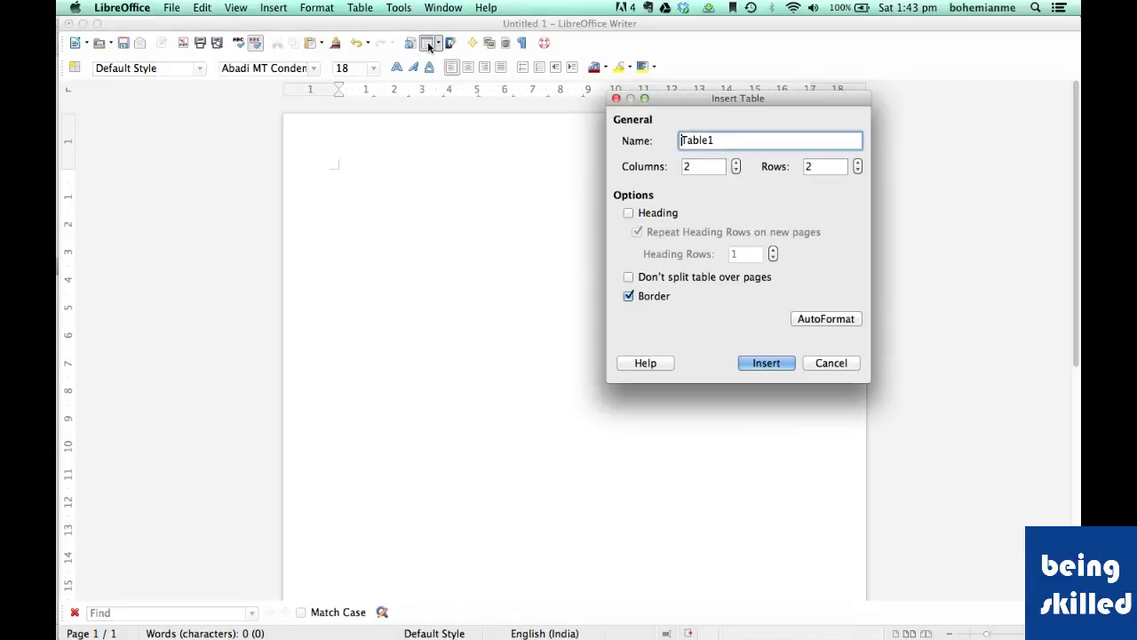
left_click_drag(773, 104, 571, 105)
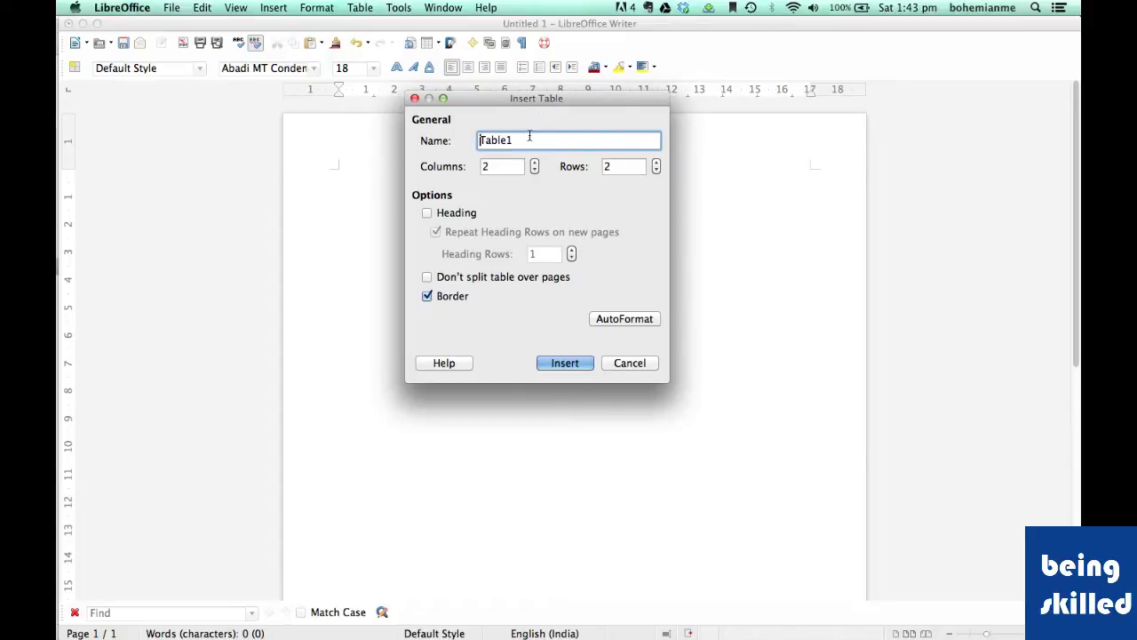
left_click_drag(531, 139, 455, 138)
type("BeingSkilled")
key("Tab")
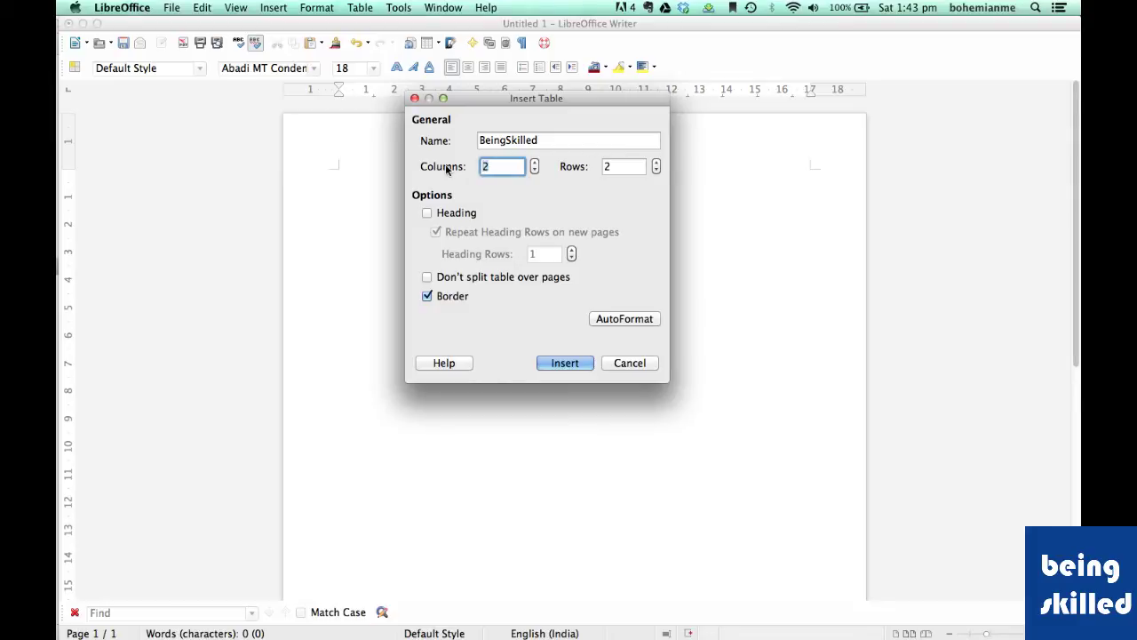
type("4")
key("Tab")
type("1")
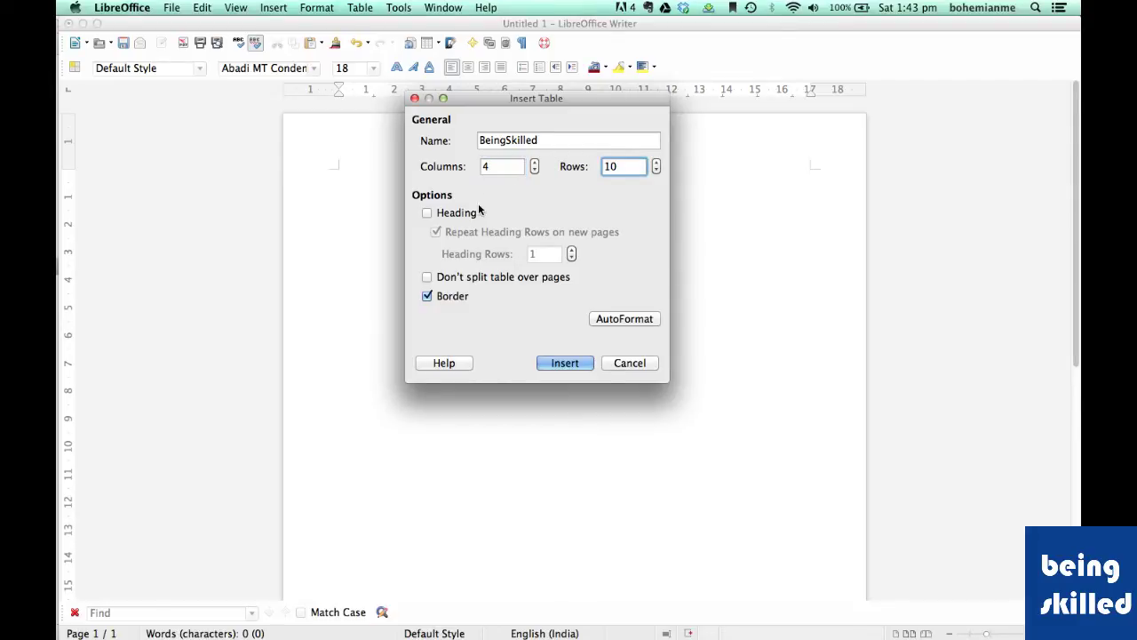
left_click(469, 214)
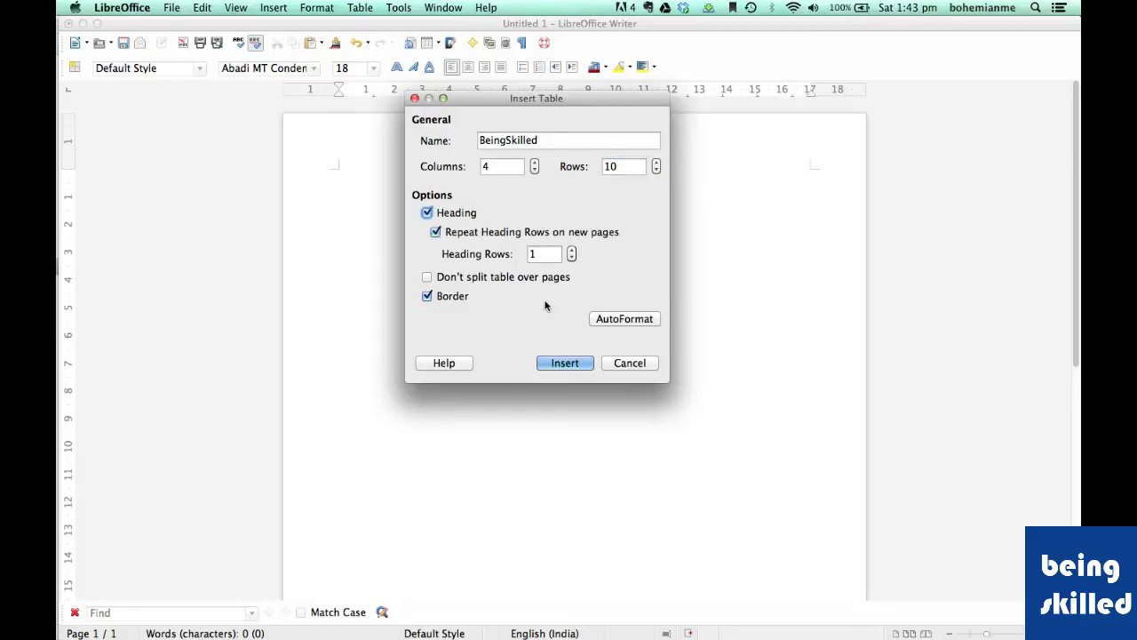
left_click(559, 363)
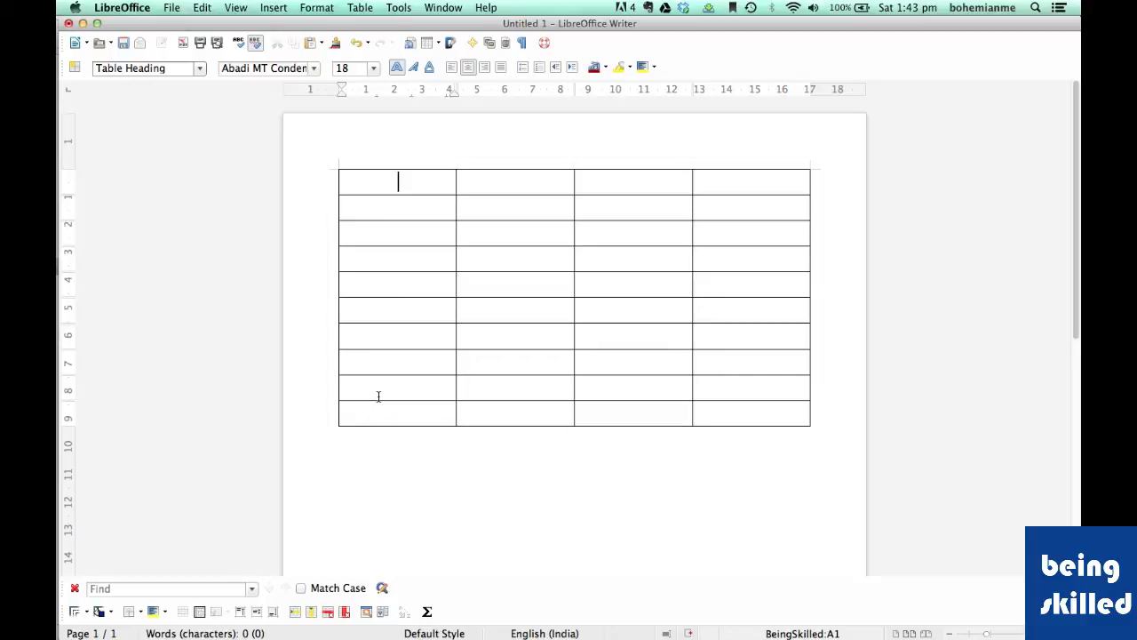
Type the numbers 1 through 10 down the first column, one per row
type("1")
type("2")
key("Down")
type("3")
key("Down")
type("4")
key("Down")
type("5")
key("Down")
type("6")
key("Down")
type("7")
key("Down")
type("8")
key("Down")
type("9")
key("Down")
type("10")
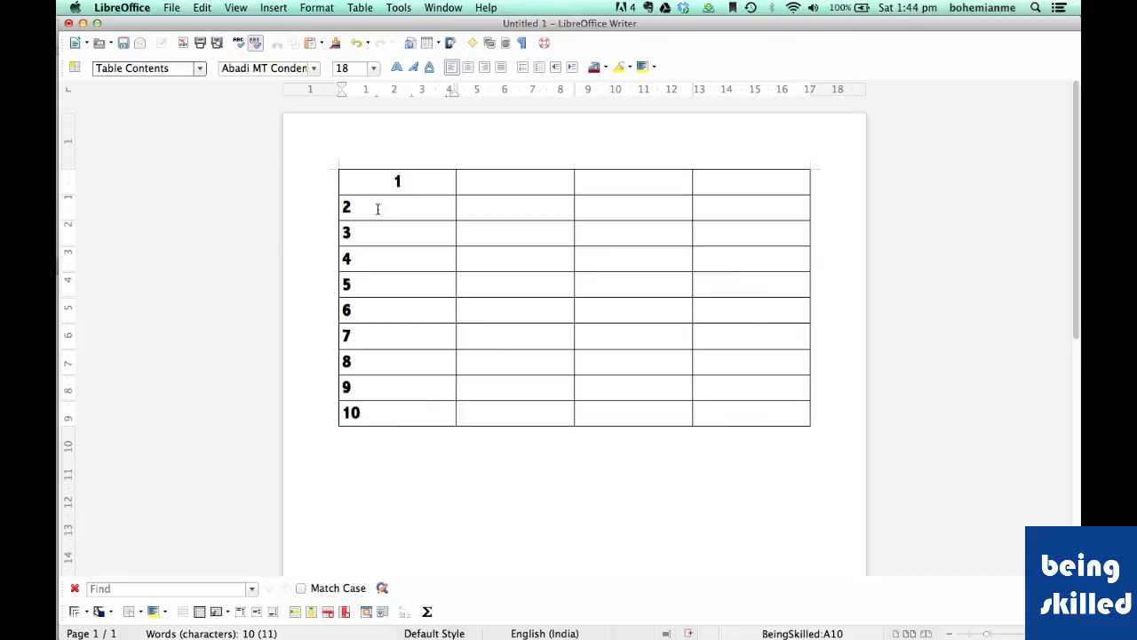
Centre-align the numbers in the first column
left_click(369, 176, "shift")
left_click(468, 67)
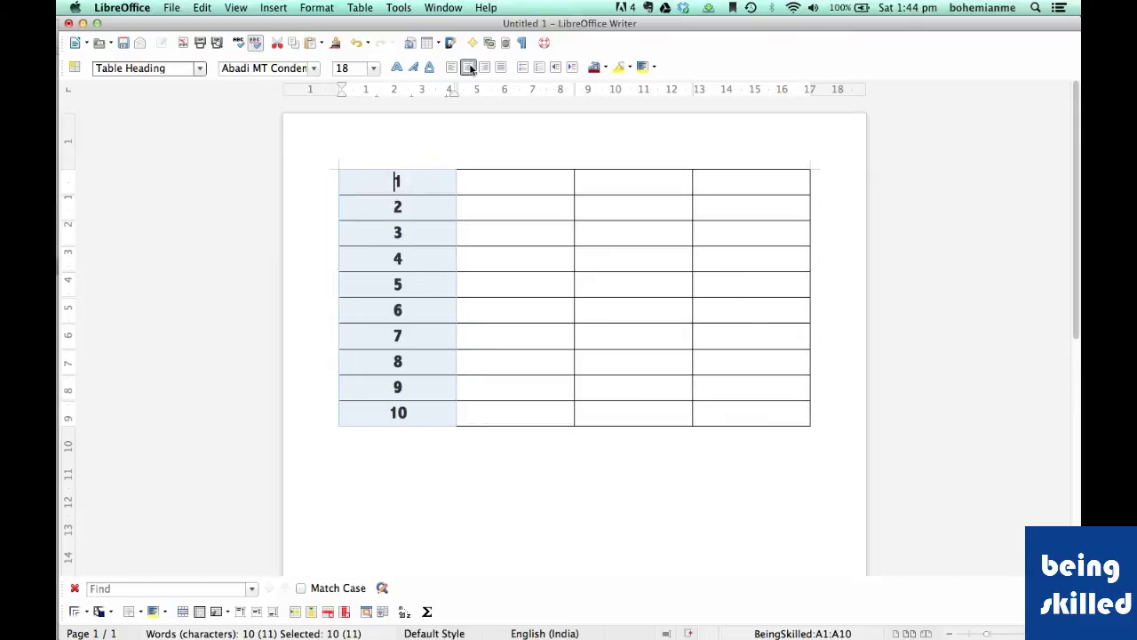
left_click(450, 197)
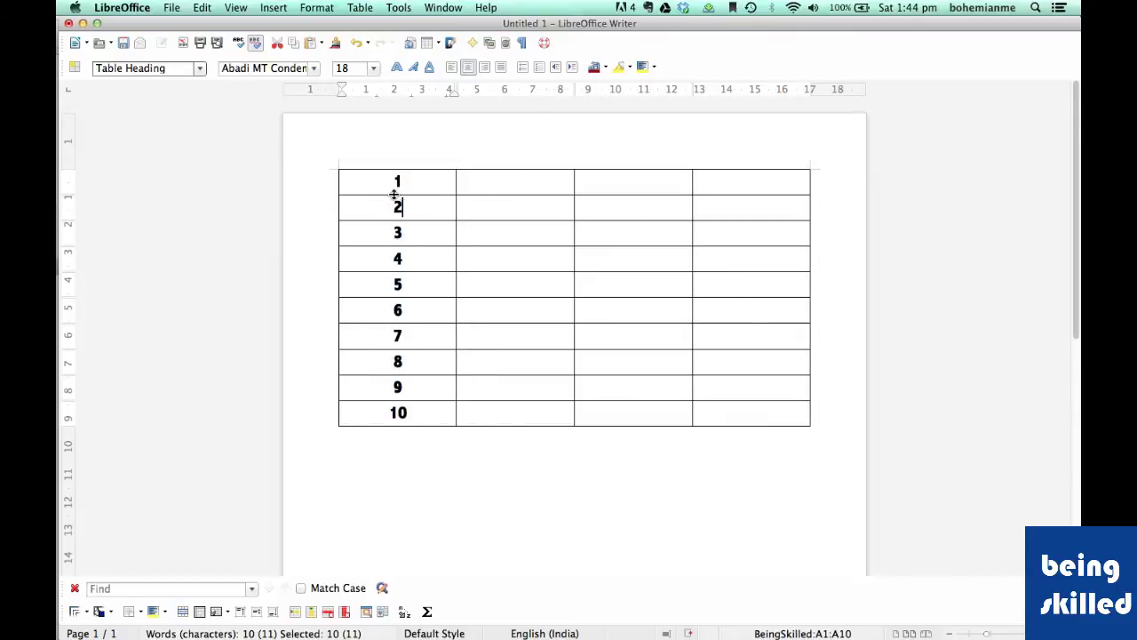
Fill the first table row with yellow and the second row with red
left_click_drag(351, 180, 741, 172)
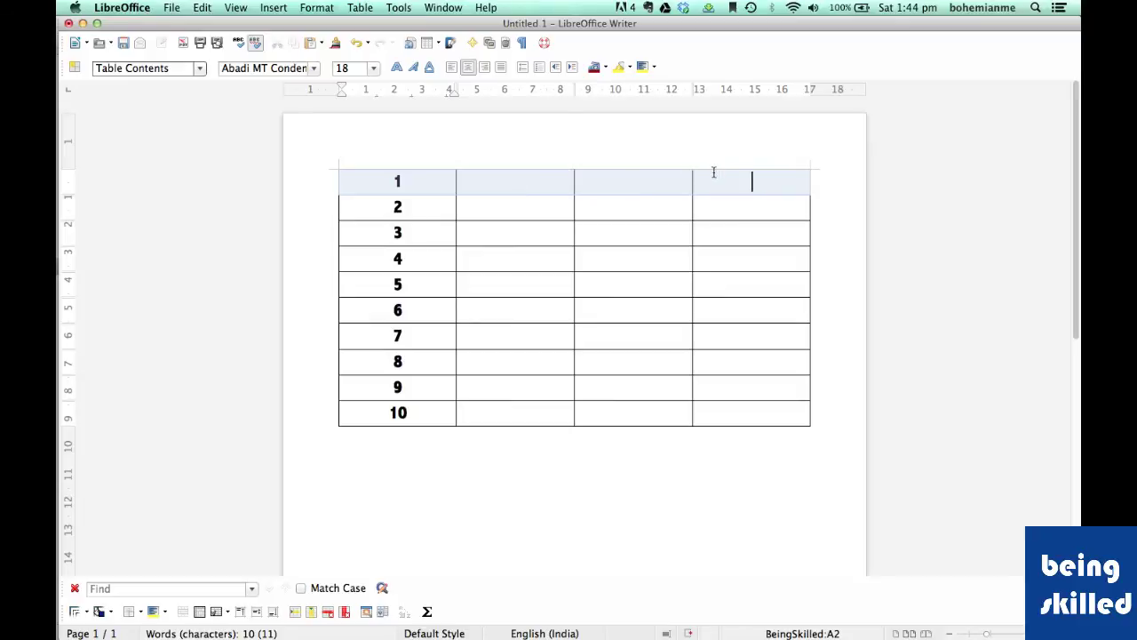
left_click(643, 68)
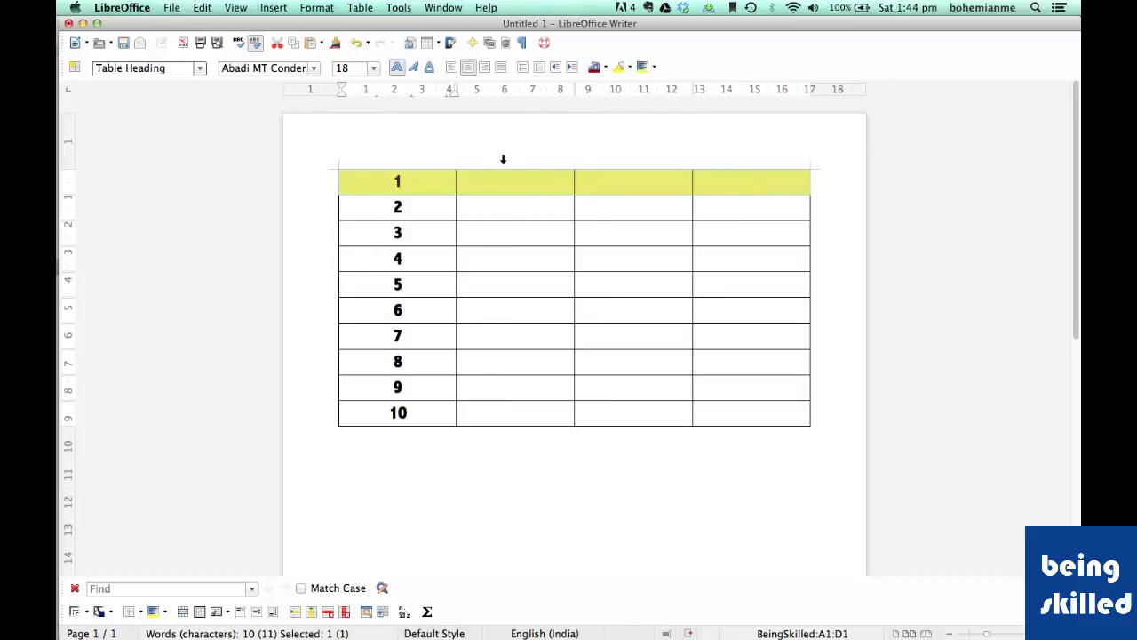
left_click_drag(351, 209, 788, 208)
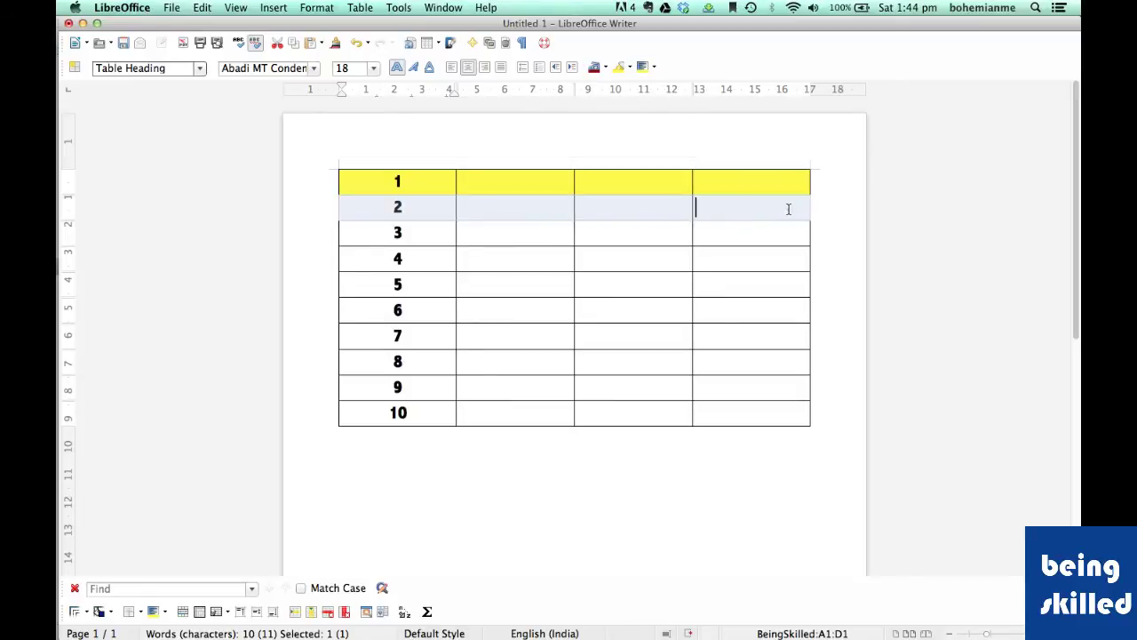
left_click(653, 68)
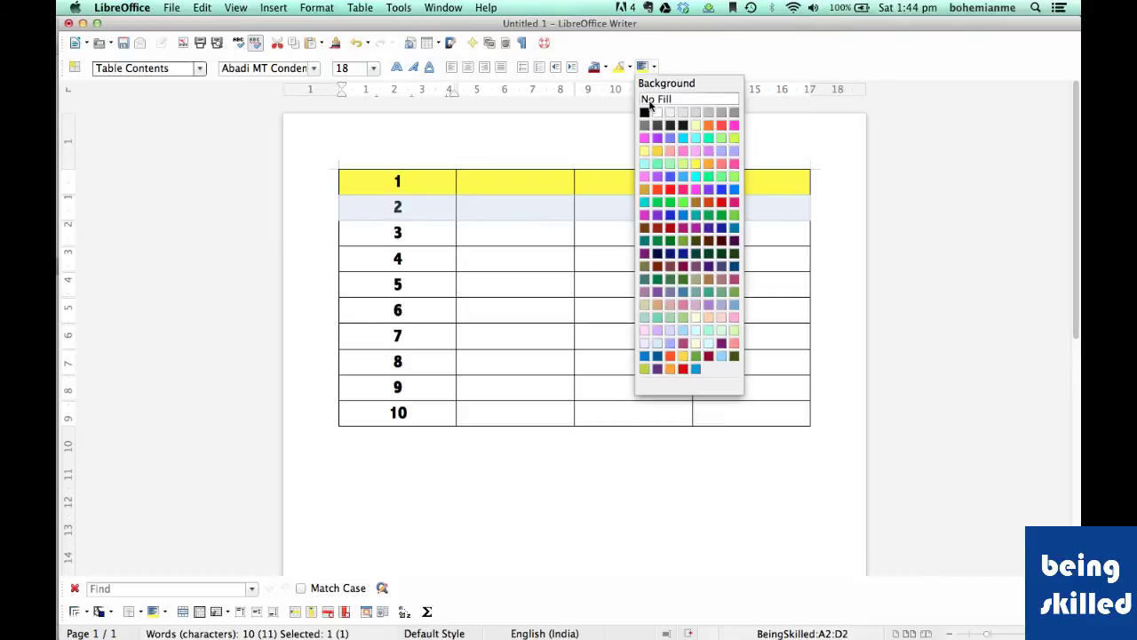
left_click(721, 125)
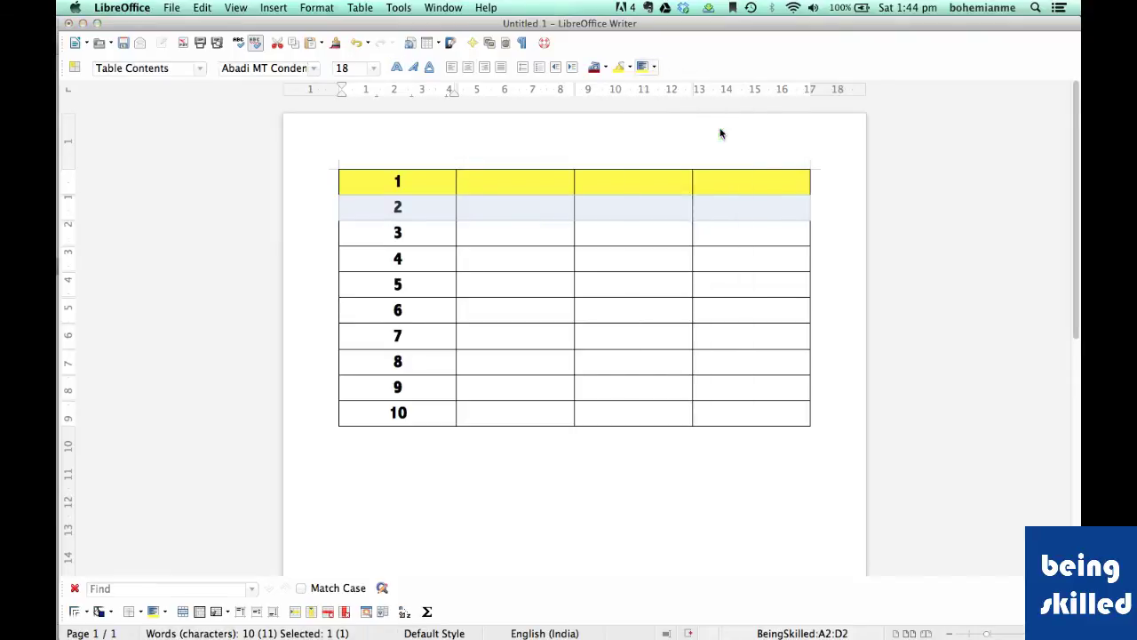
Place the cursor in row 5 of the table
left_click(543, 294)
scroll(542, 295, "down", 2)
scroll(543, 294, "down", 1)
scroll(543, 294, "down", 4)
scroll(543, 295, "up", 2)
scroll(542, 294, "up", 4)
scroll(542, 294, "up", 1)
left_click(613, 284)
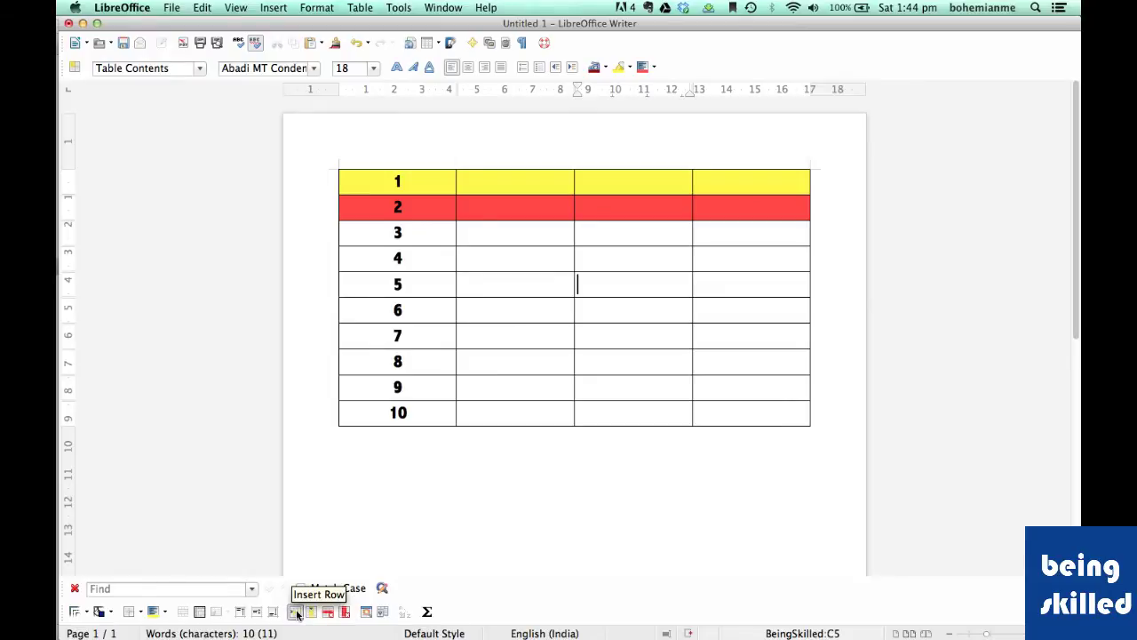
Insert empty rows below row 5 and add extra columns to the table
left_click(296, 613)
left_click(295, 612)
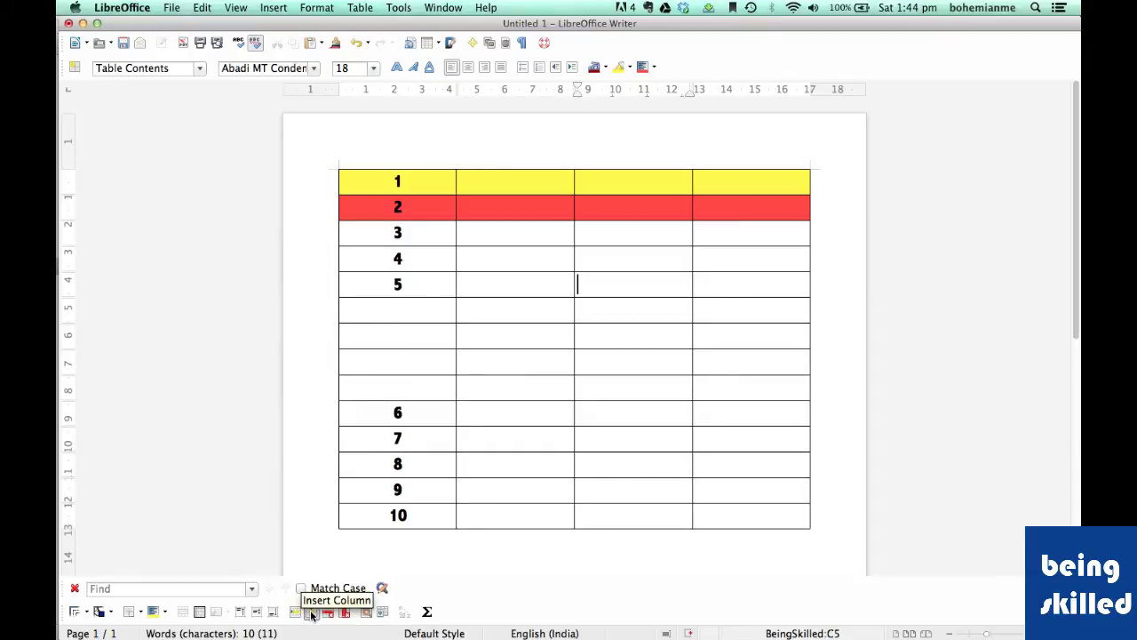
left_click(311, 612)
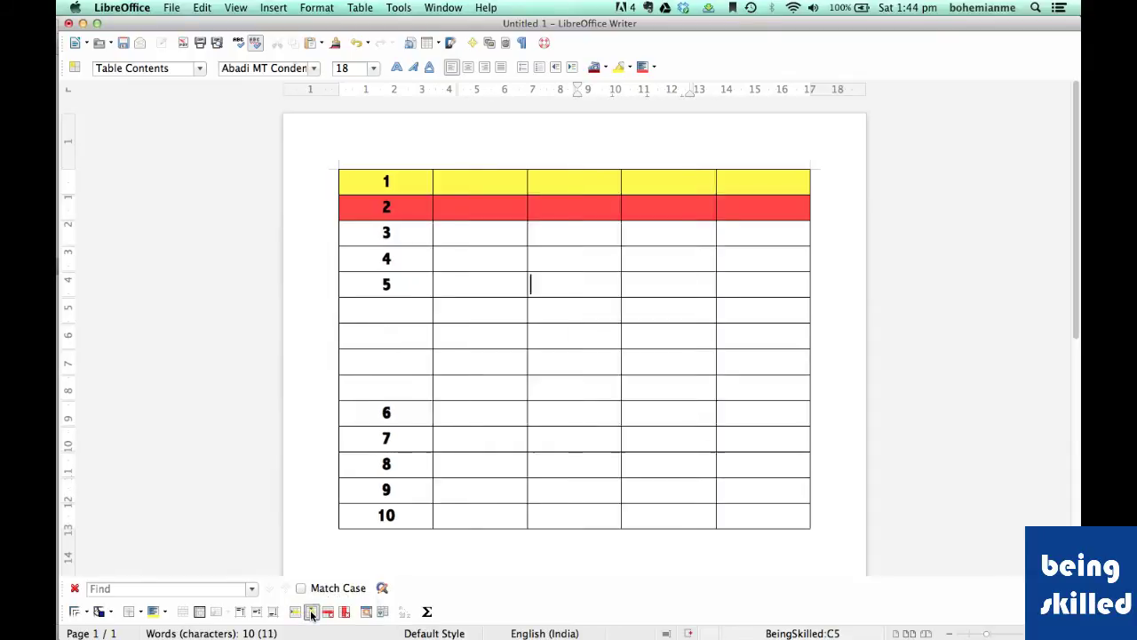
left_click(311, 612)
left_click(311, 612)
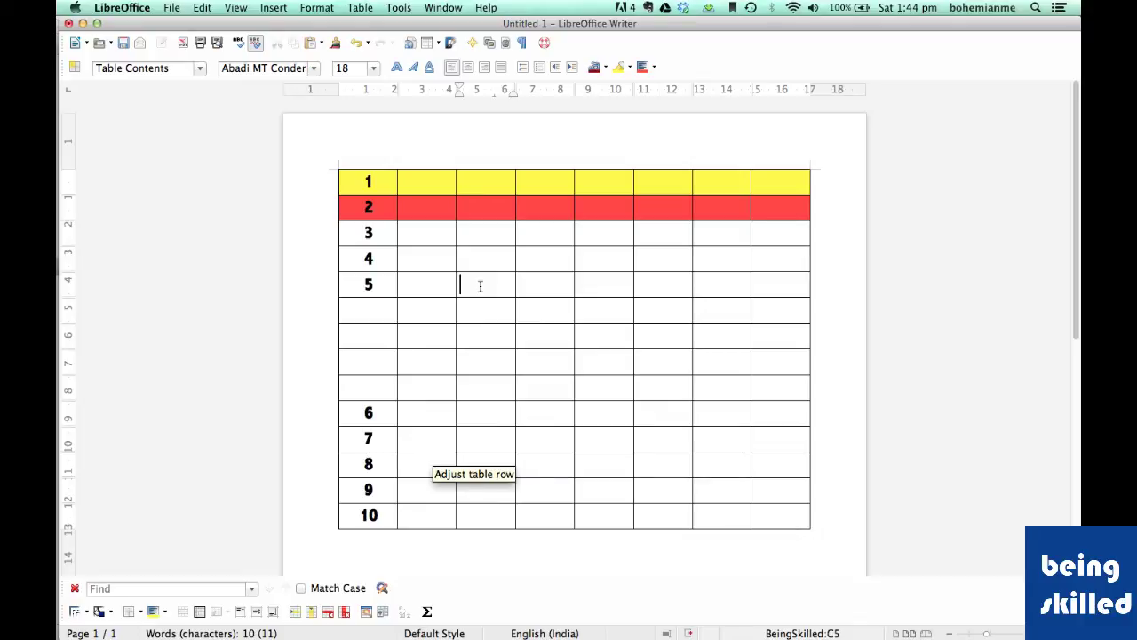
Enter 8 in cell B5 and add one more column
left_click(363, 283)
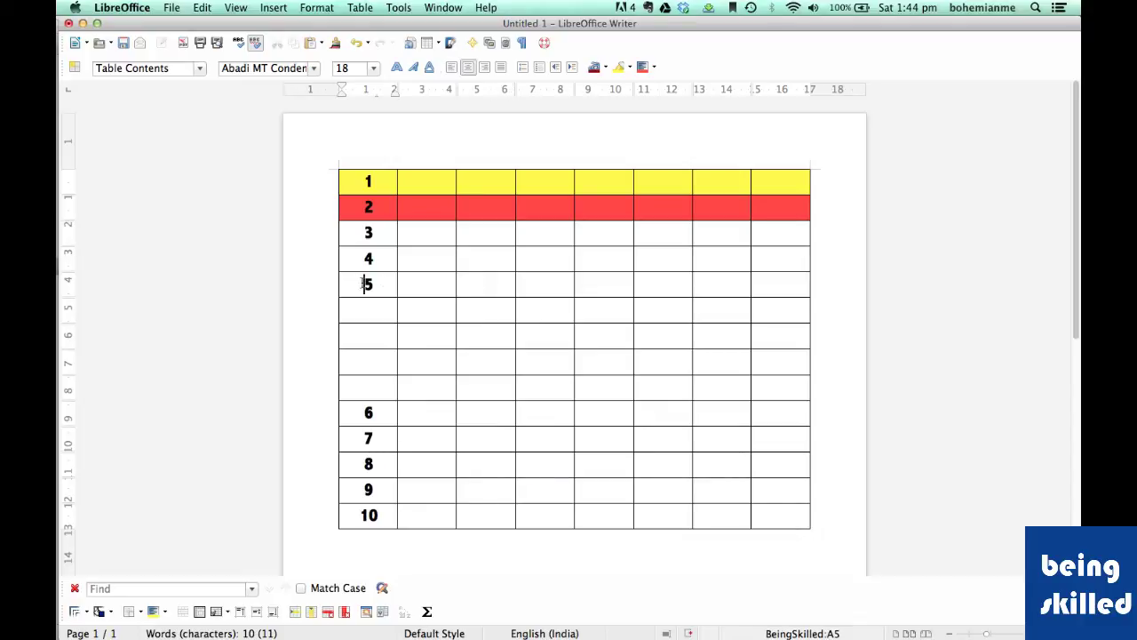
left_click(418, 285)
type("5")
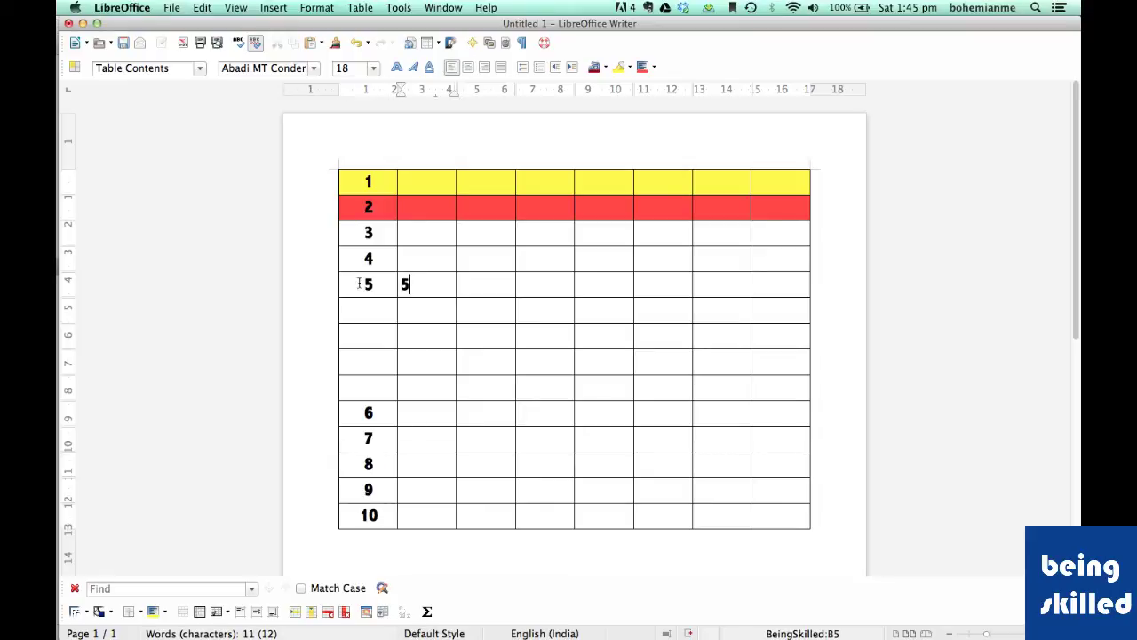
key("BackSpace")
type("8")
left_click(364, 284)
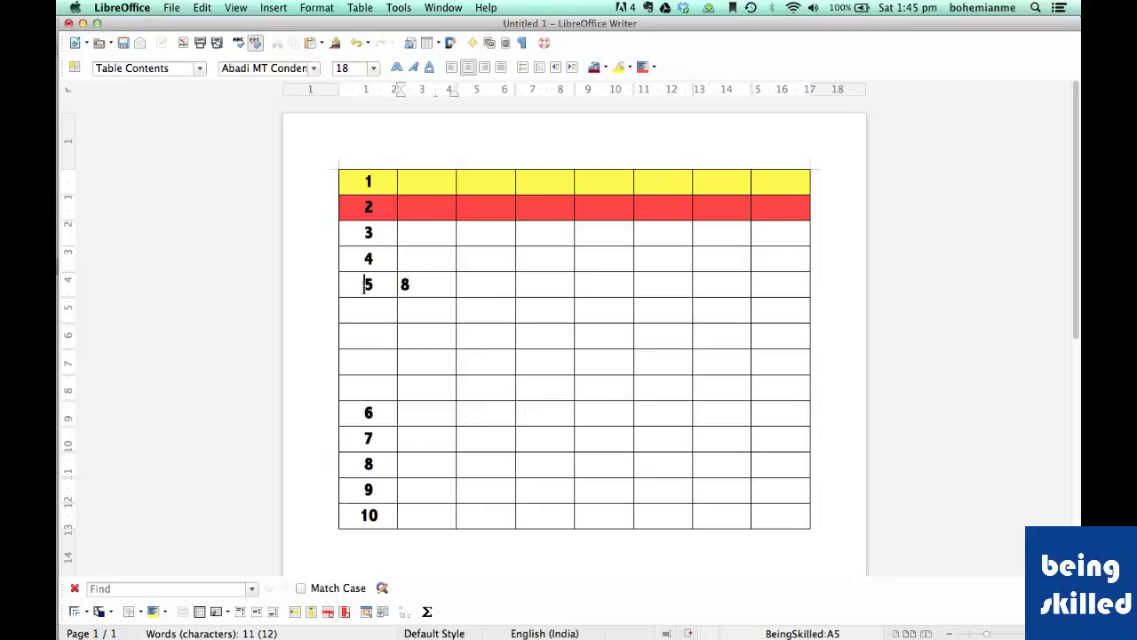
left_click(313, 613)
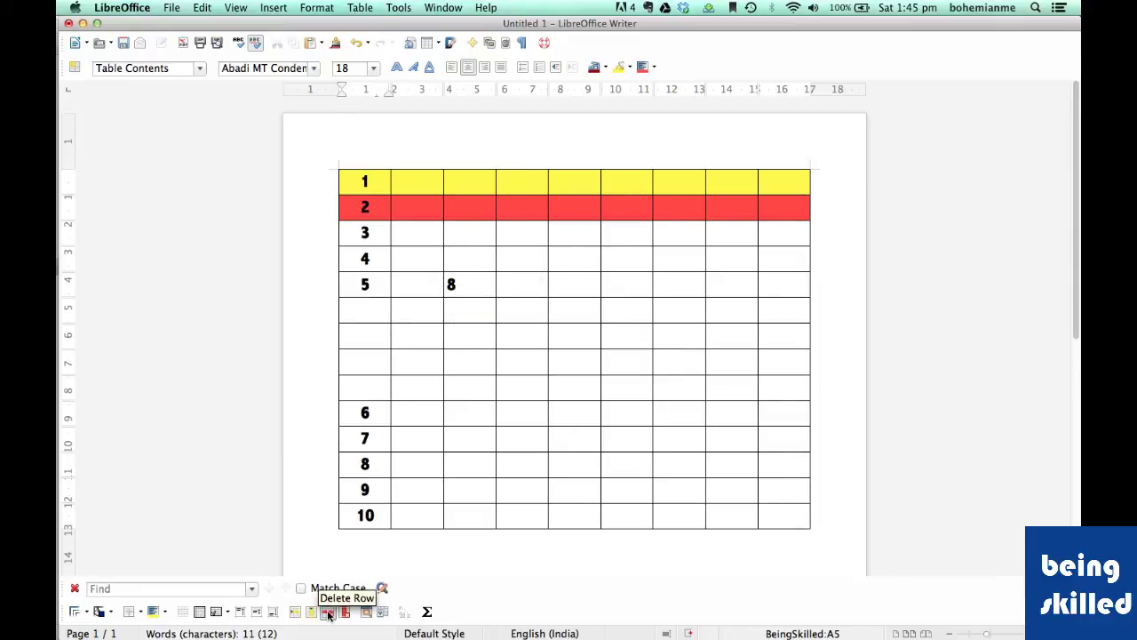
Delete the four blank rows beneath row 5 with Delete Row
key("Down")
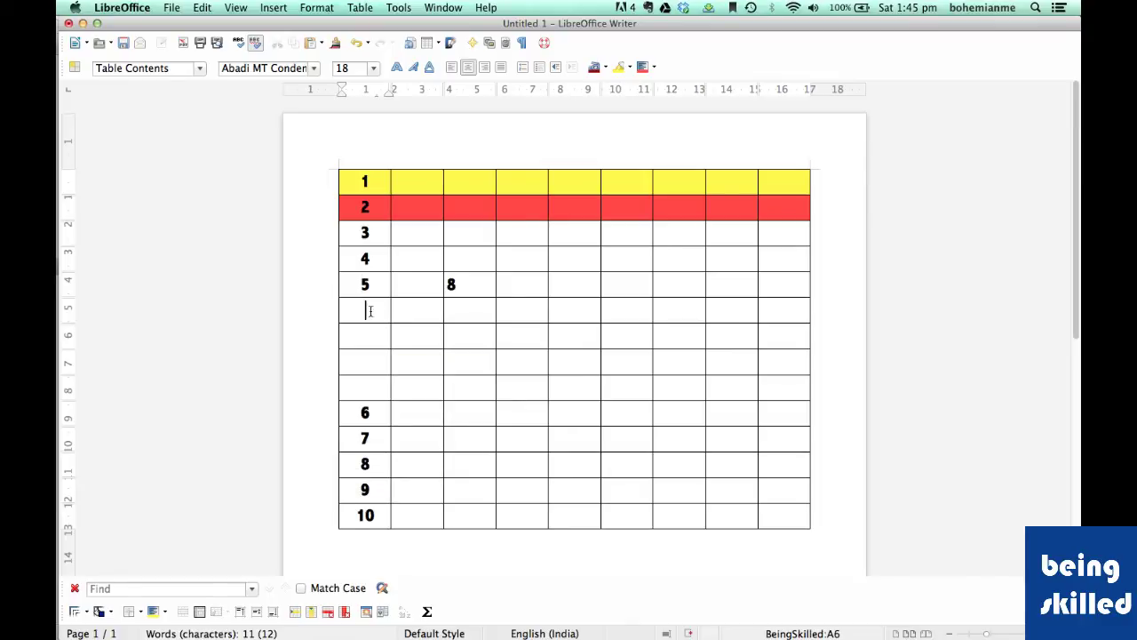
left_click(327, 612)
left_click(327, 612)
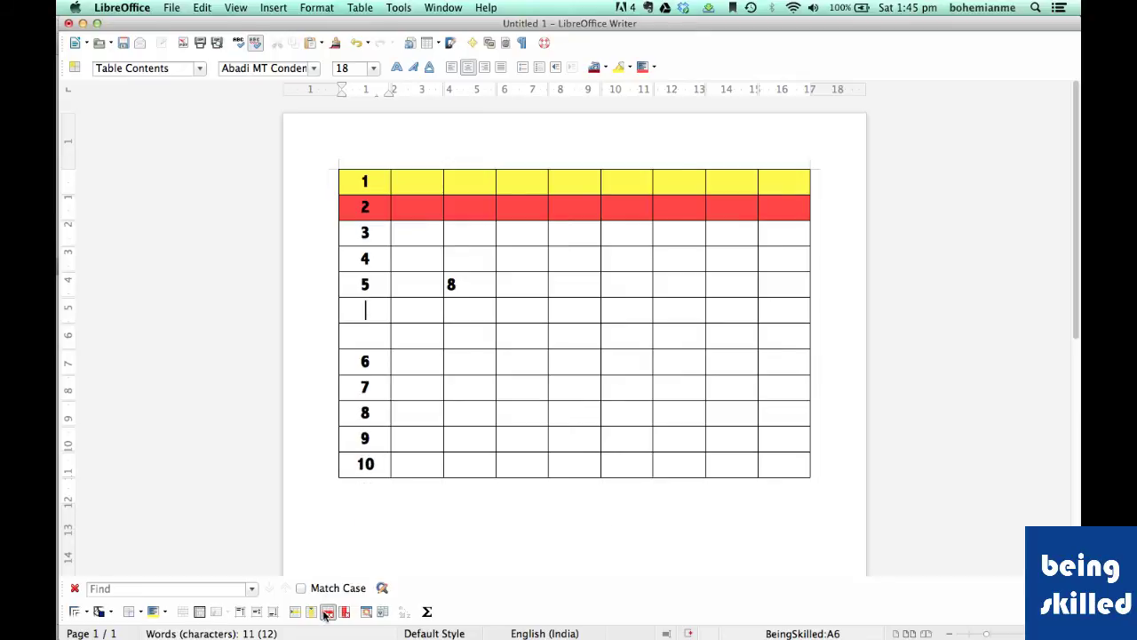
left_click(327, 612)
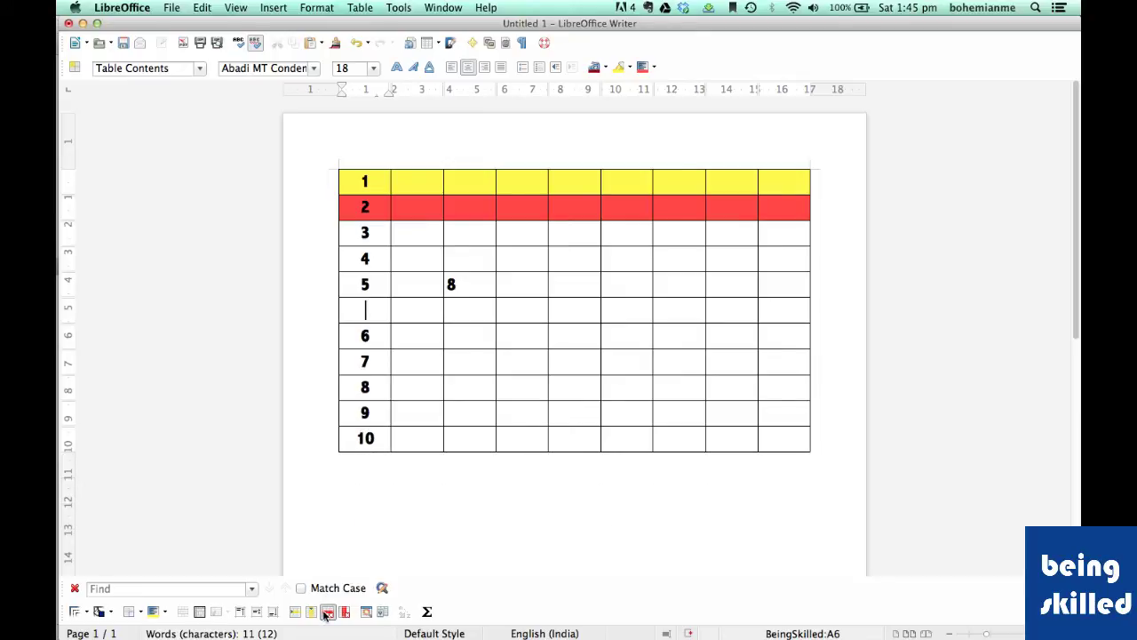
left_click(326, 612)
left_click(466, 336)
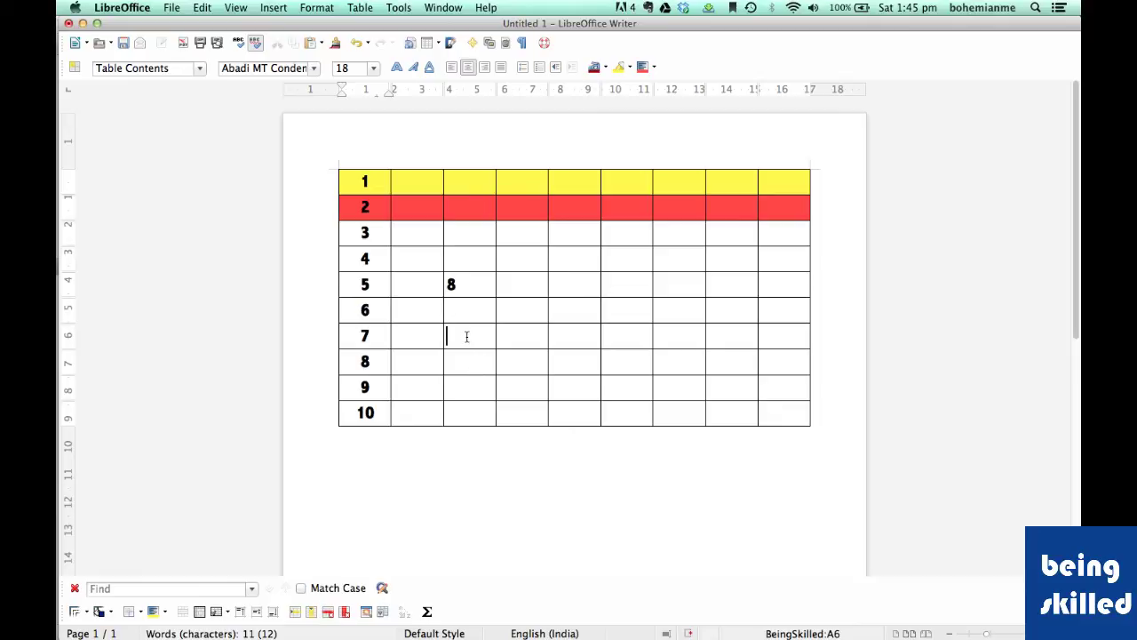
Delete the column holding 8 and the other extra columns, leaving two
left_click(345, 613)
left_click(344, 613)
left_click(344, 613)
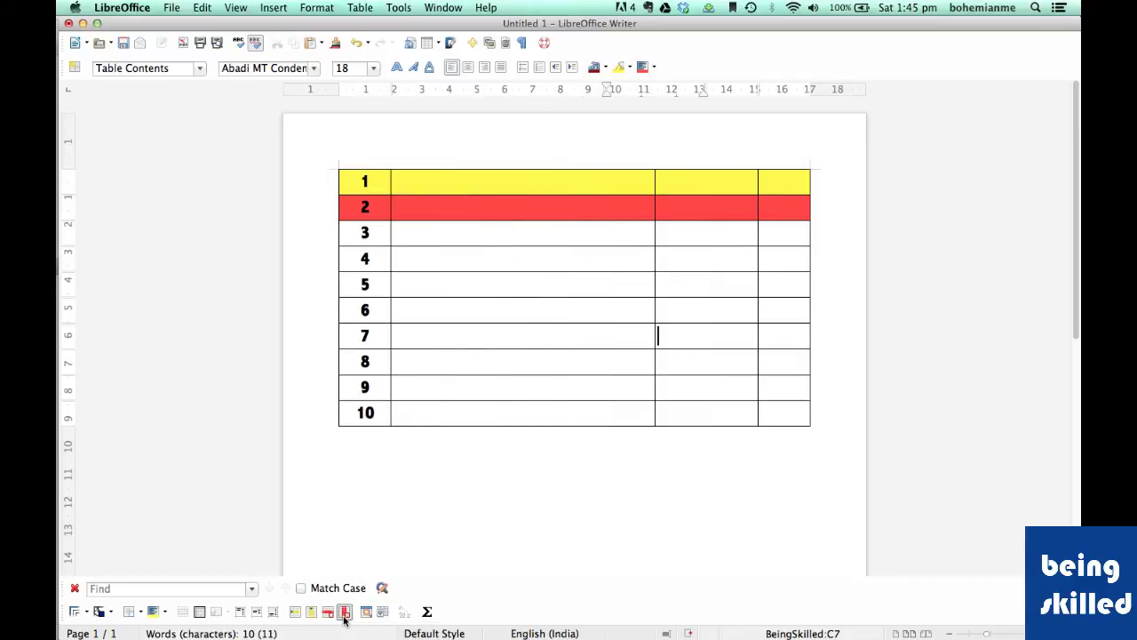
left_click(345, 613)
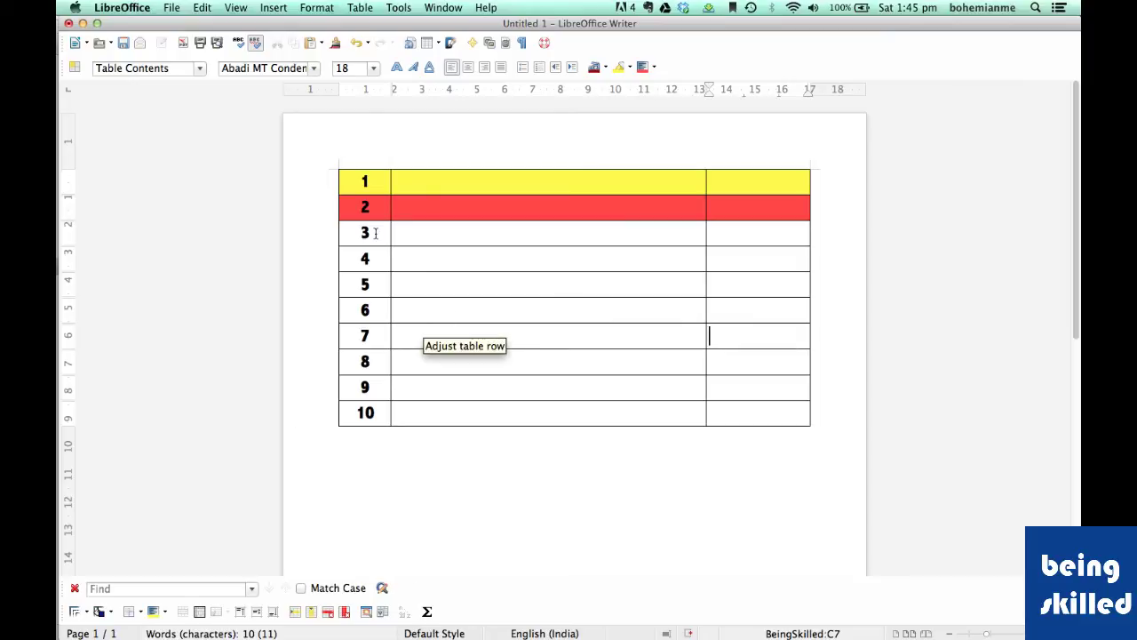
left_click(755, 262)
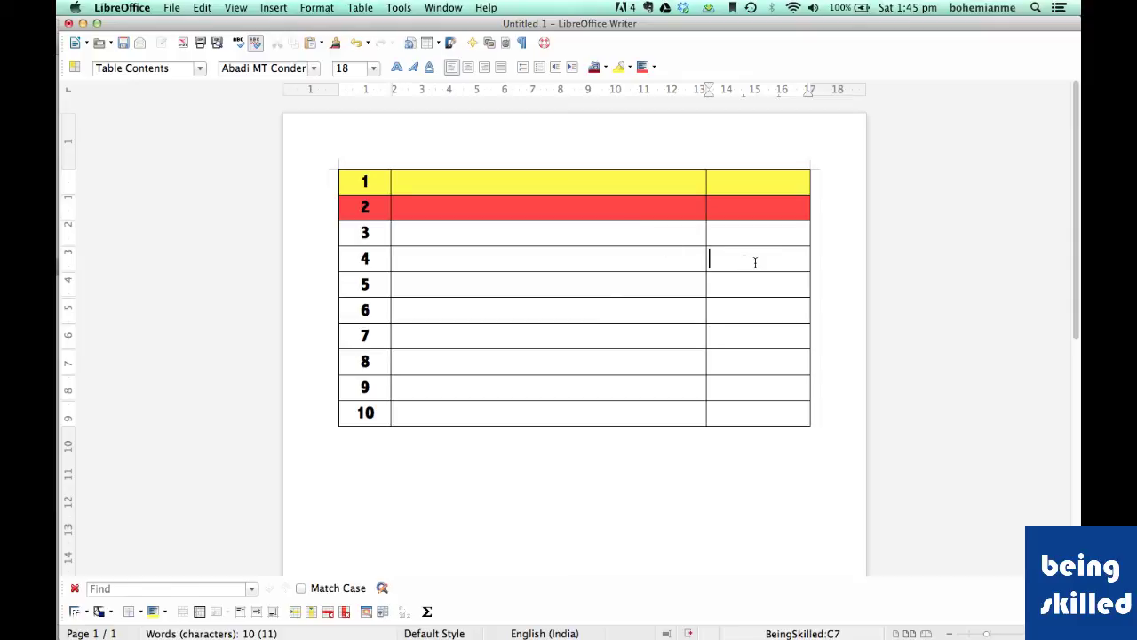
left_click(346, 613)
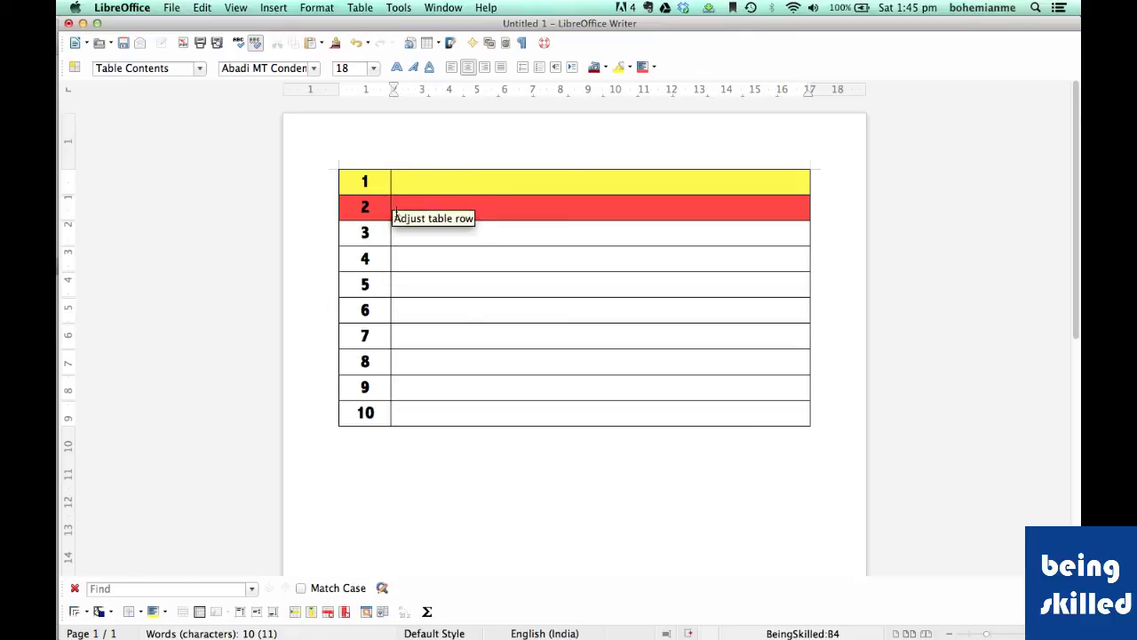
Drag the border between the two columns rightward to widen the numbered column
mouse_move(394, 233)
left_mouse_down()
mouse_move(651, 206)
mouse_move(446, 204)
left_mouse_up()
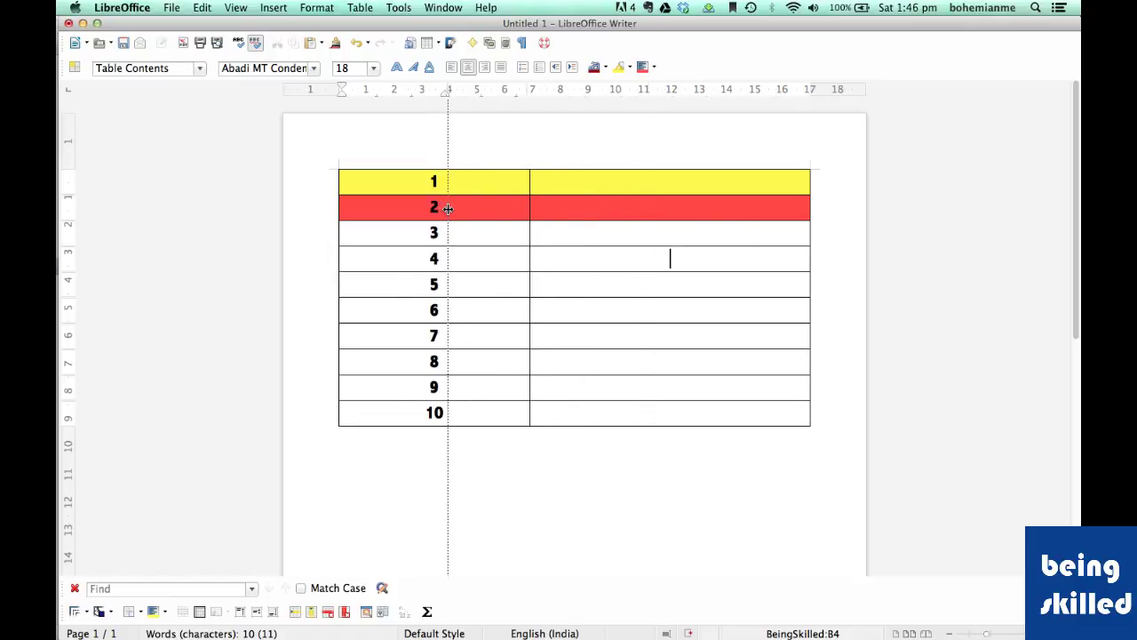